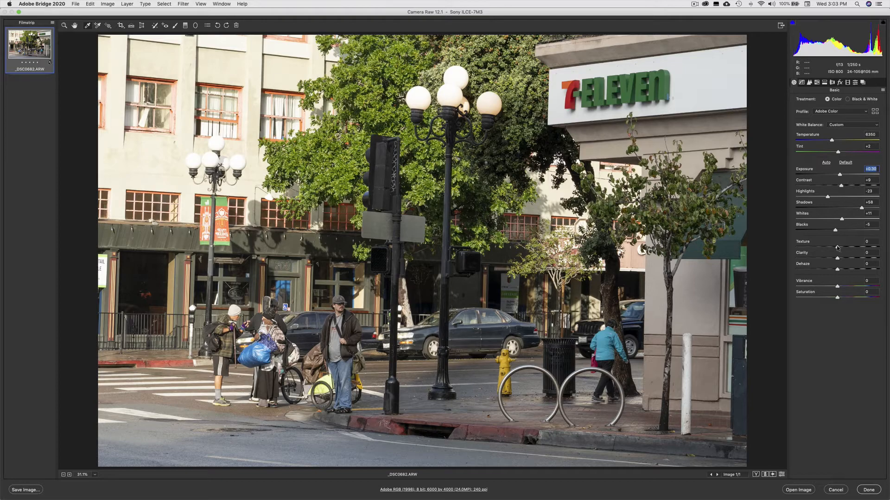
- Try Texture at +100 twice on the tree foliage and traffic light, resetting it to 0 each time
key("super+equal")
key("super+equal")
key("super+equal")
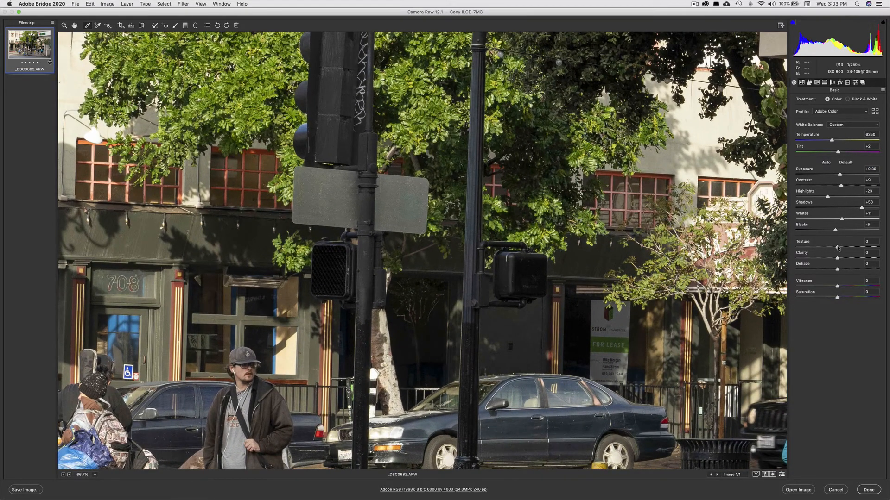
key("super+equal")
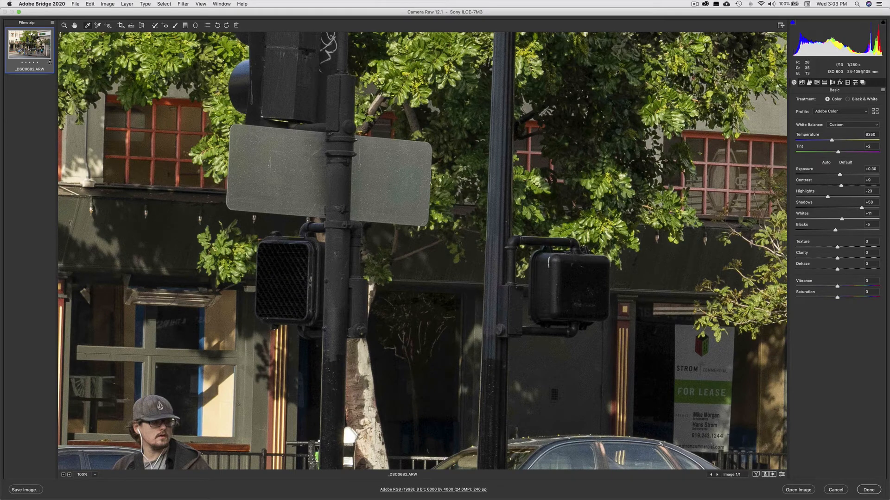
left_click_drag(625, 70, 588, 293)
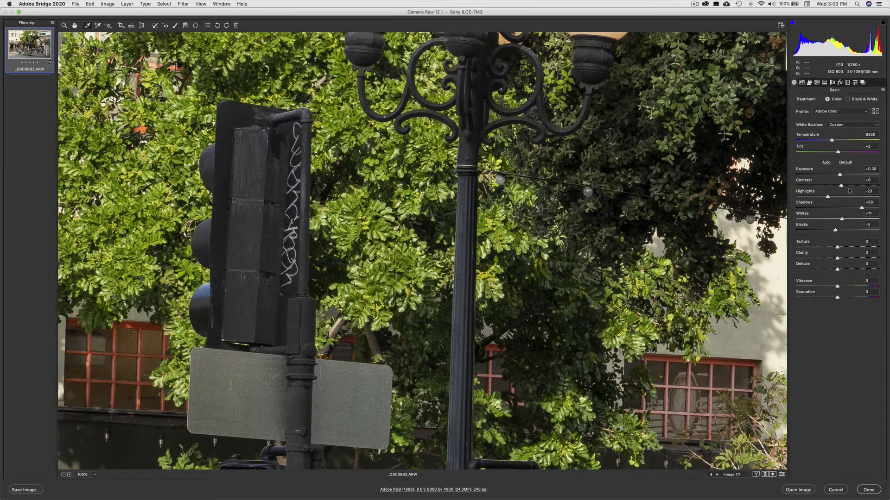
left_click_drag(837, 246, 887, 246)
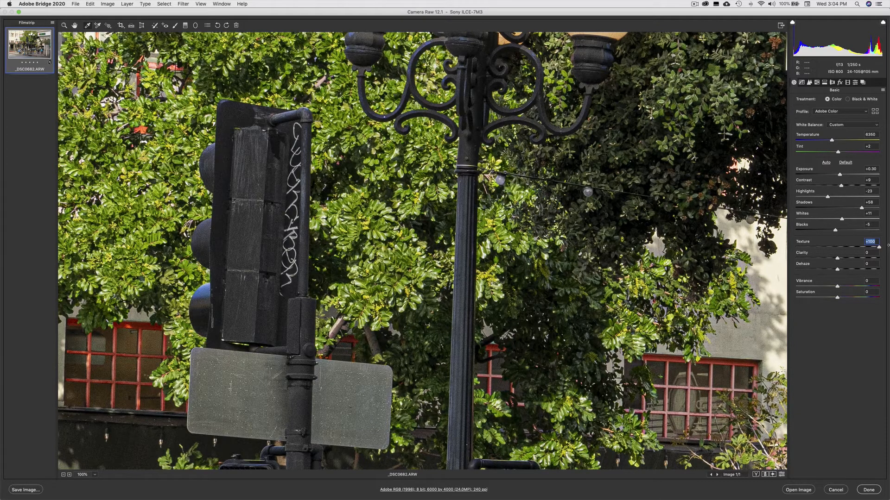
double_click(880, 248)
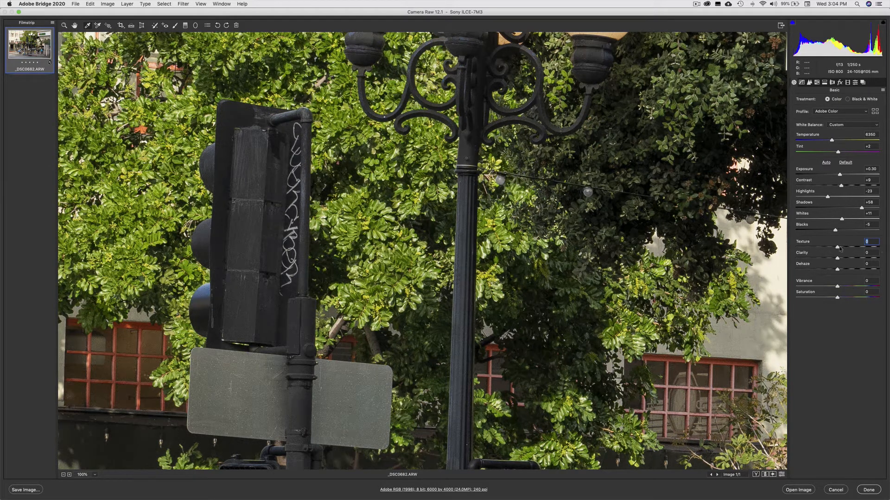
left_click_drag(838, 247, 887, 246)
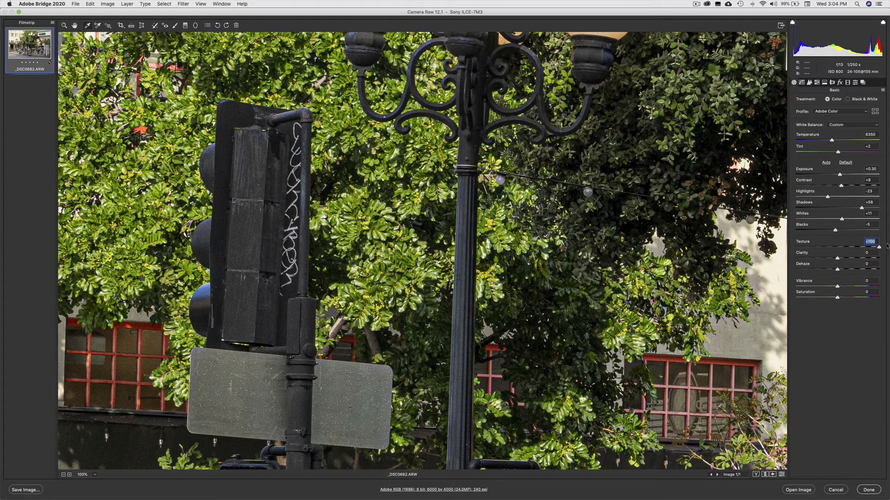
double_click(880, 248)
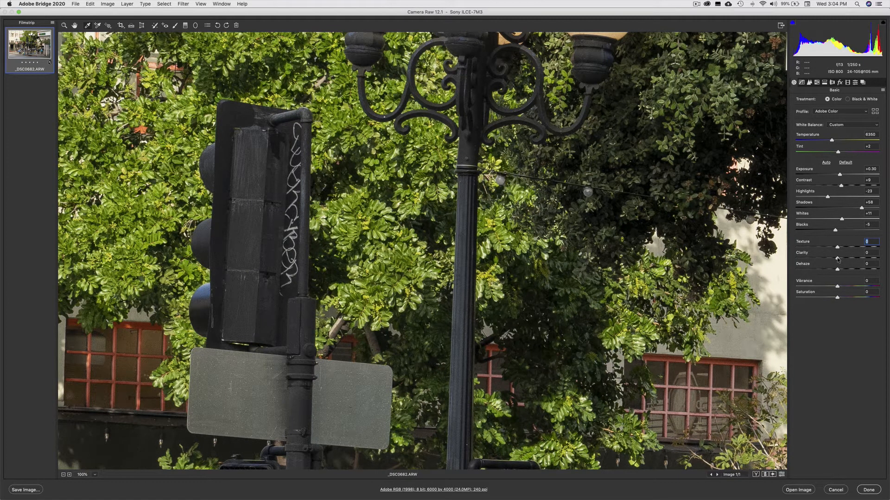
- Try Clarity at +100 twice on the foliage detail, resetting it to 0 each time
left_click_drag(838, 258, 884, 260)
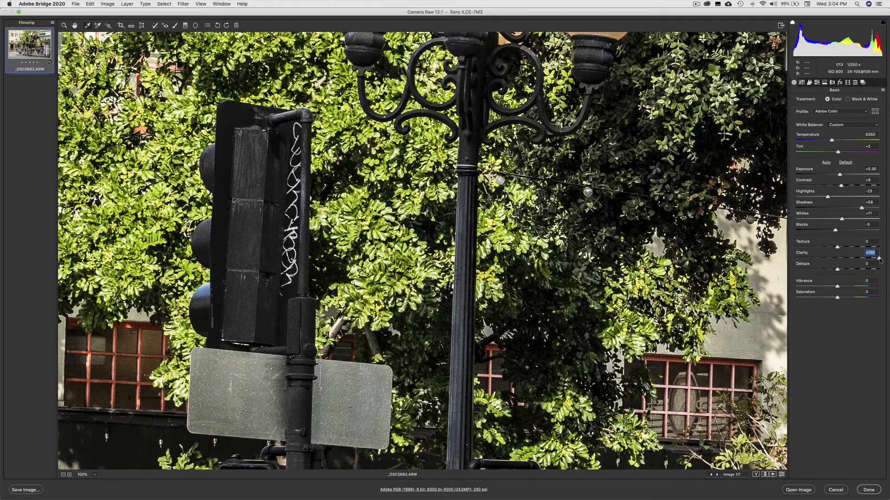
double_click(880, 259)
left_click_drag(837, 258, 882, 259)
double_click(879, 259)
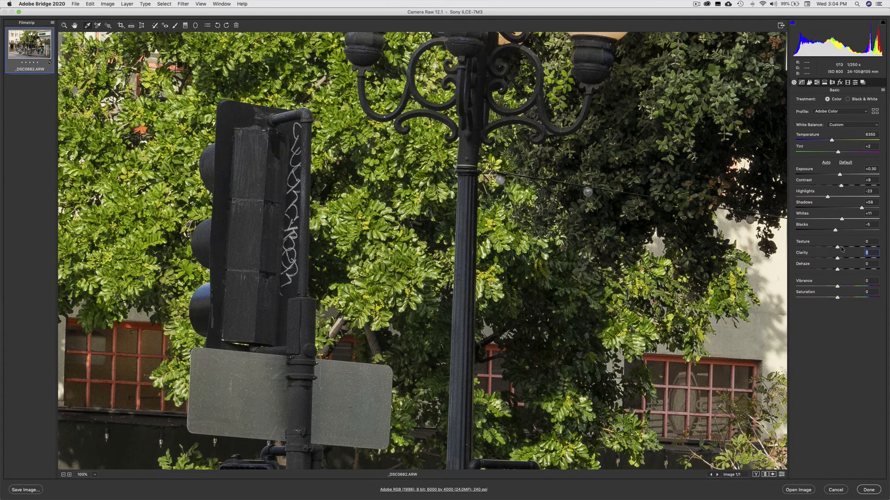
- Try a moderate Texture increase and Clarity at +55 on the street scene, resetting each to 0
key("super+minus")
key("super+minus")
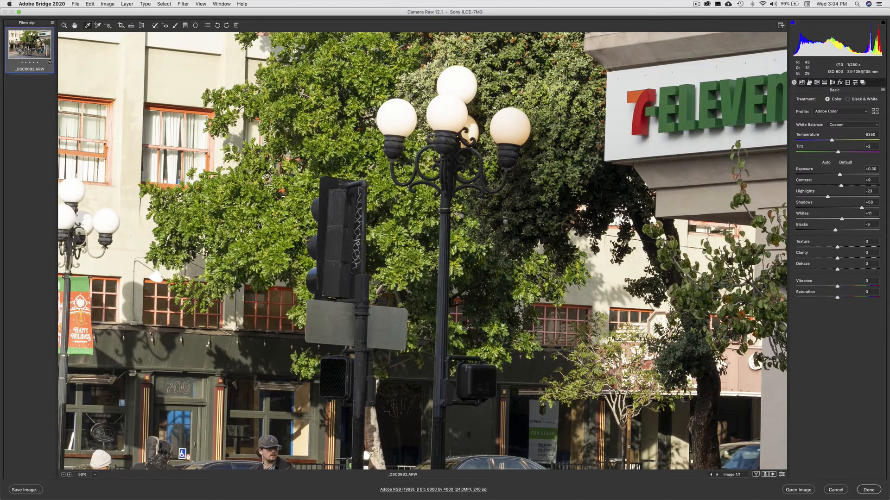
scroll(467, 327, "down", 5)
scroll(490, 192, "down", 1)
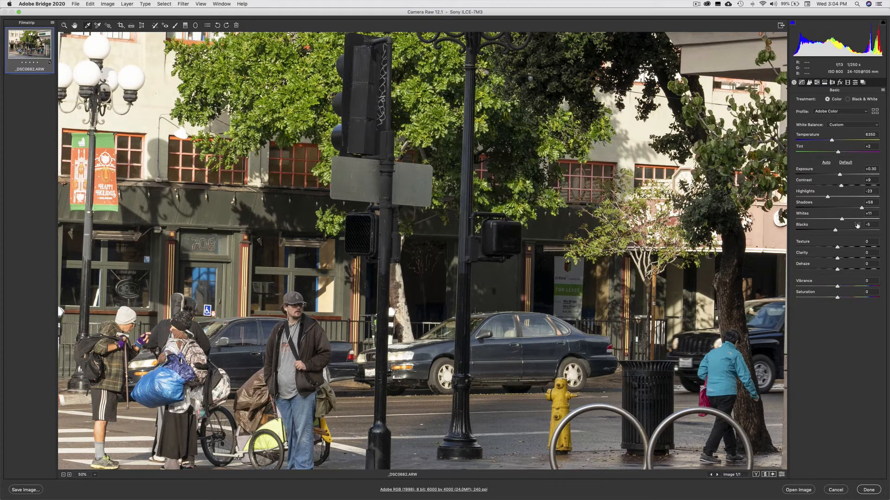
mouse_move(838, 249)
left_mouse_down()
mouse_move(887, 245)
mouse_move(851, 249)
left_mouse_up()
double_click(849, 247)
left_click_drag(836, 258, 861, 259)
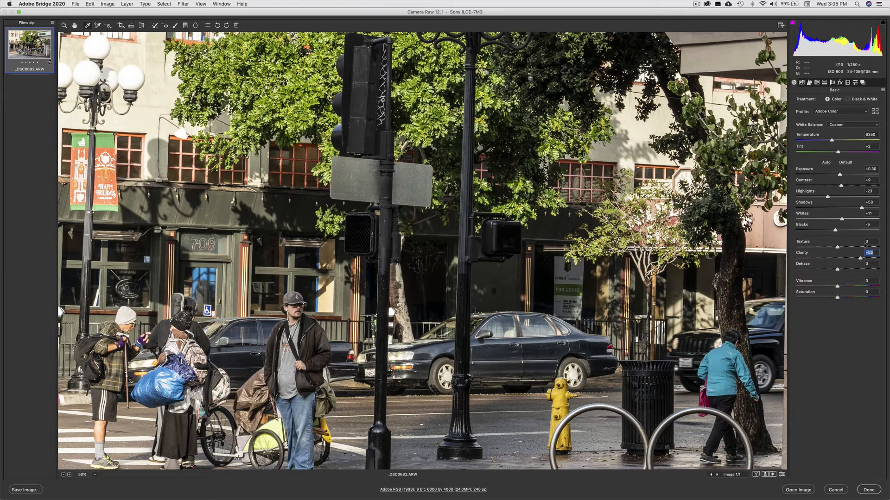
double_click(860, 259)
- Set the photo's Texture to +61
left_click_drag(842, 248, 865, 248)
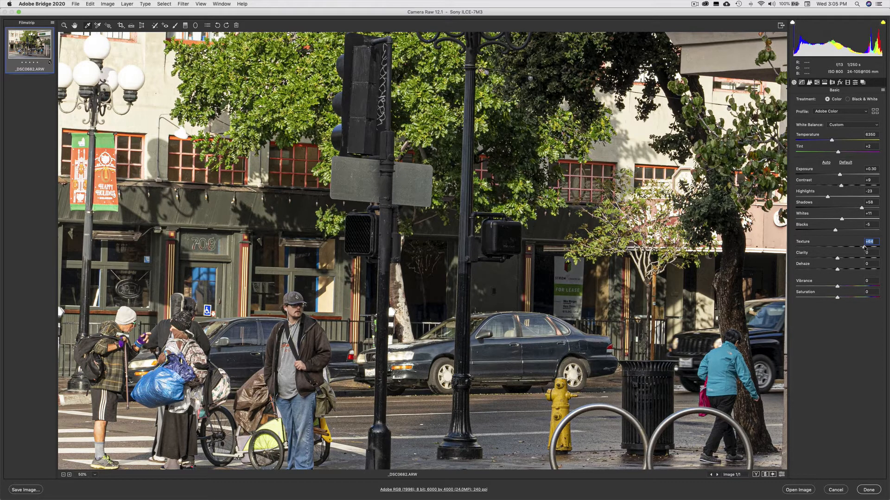
key("super+minus")
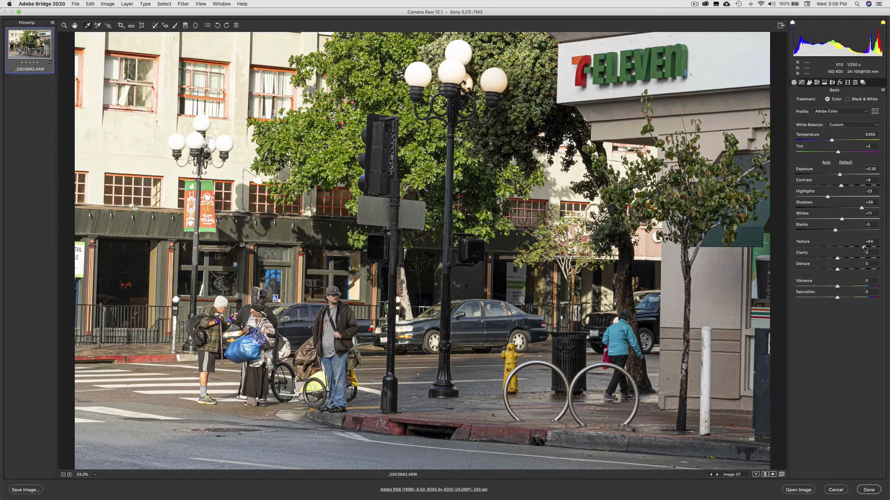
left_click_drag(864, 248, 863, 248)
- Try Dehaze at -78 and Vibrance at +37 and +100, resetting each to 0
left_click_drag(838, 272, 805, 272)
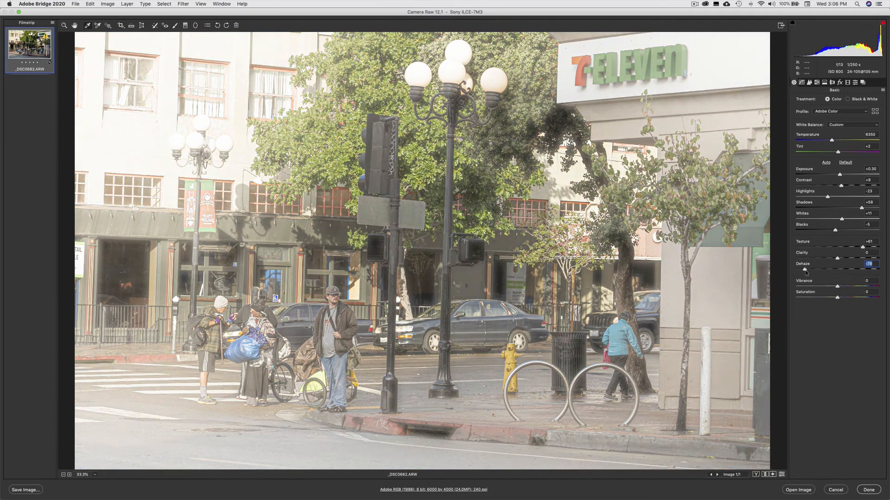
double_click(805, 271)
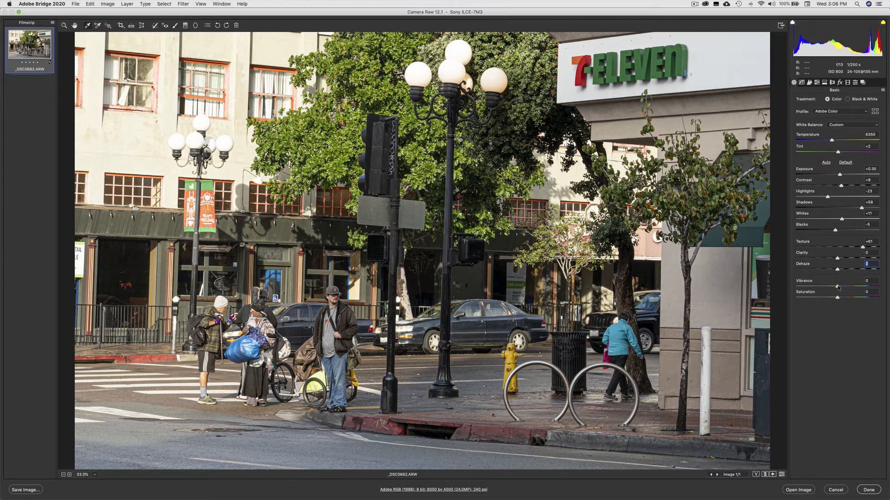
left_click_drag(837, 287, 852, 287)
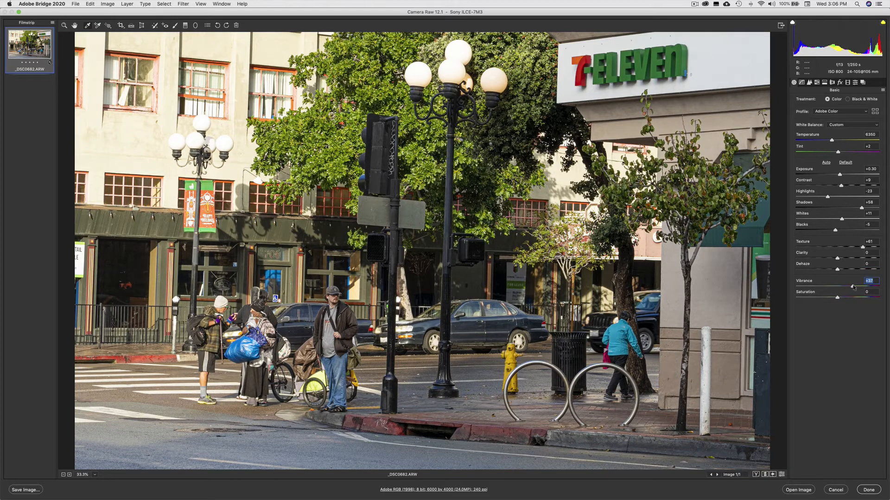
double_click(853, 288)
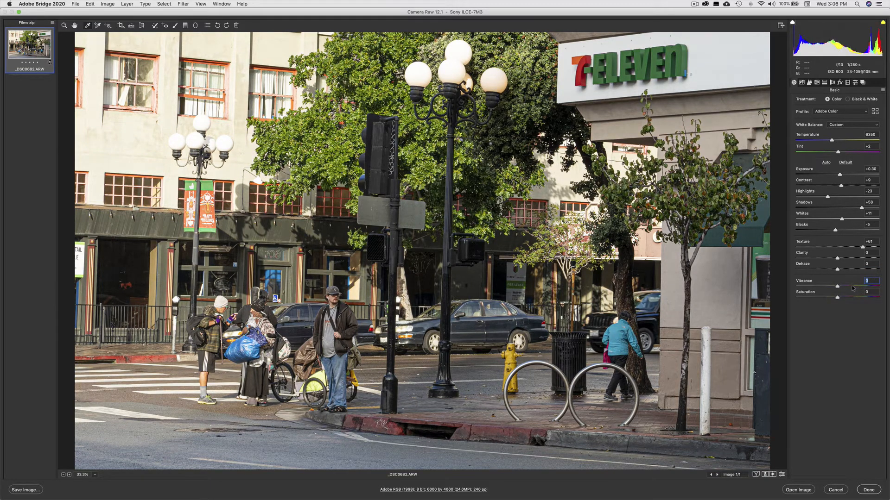
left_click_drag(838, 287, 887, 286)
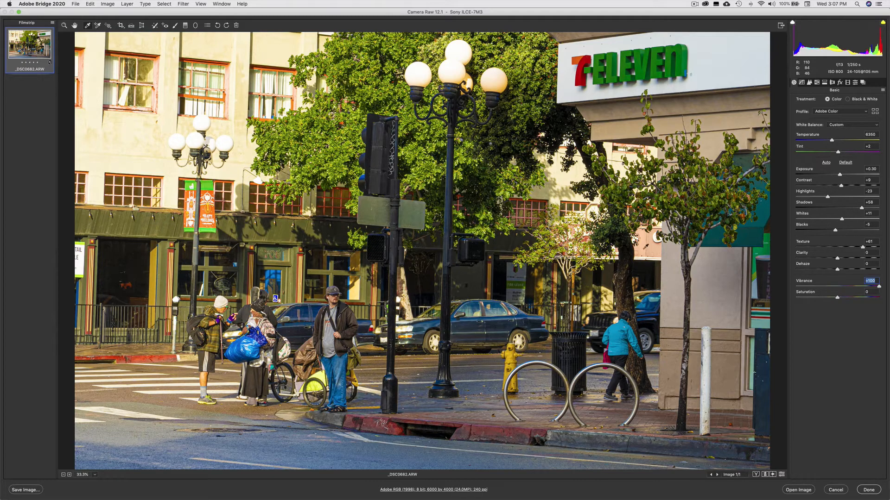
double_click(879, 287)
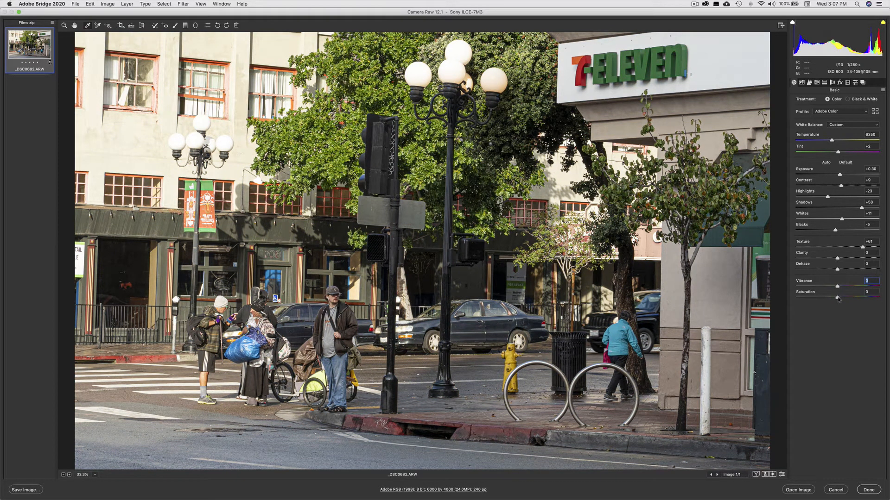
- Try Saturation at +47 and -100 and Vibrance at -100 to compare their effects, resetting both to 0
left_click_drag(837, 299, 858, 299)
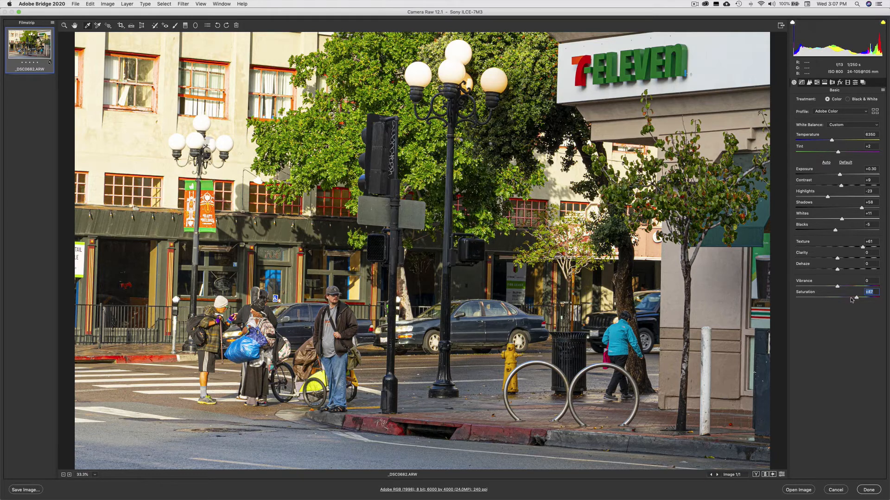
left_click_drag(856, 299, 789, 301)
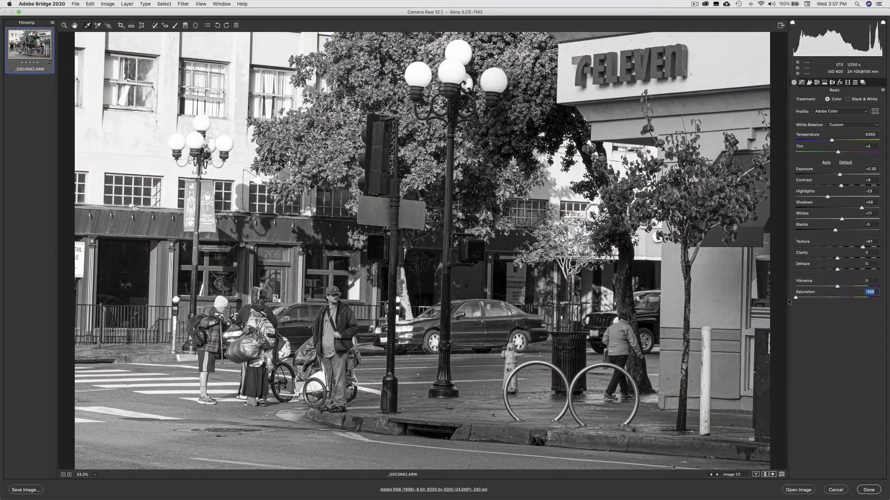
type("0")
left_click_drag(837, 287, 788, 283)
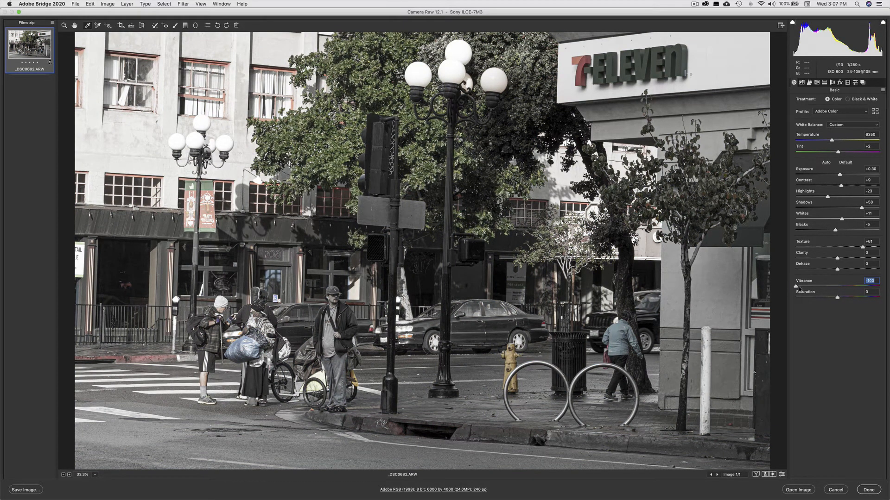
type("0")
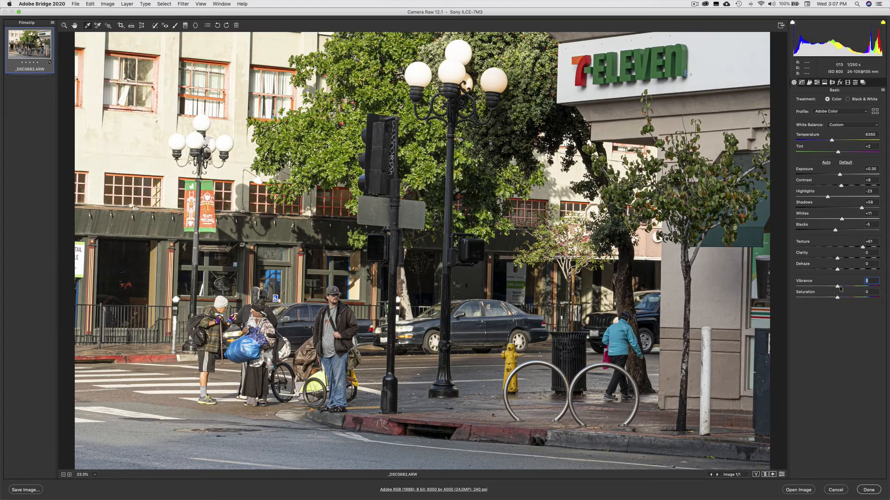
- Set the photo's Vibrance to +33
left_click_drag(846, 287, 855, 288)
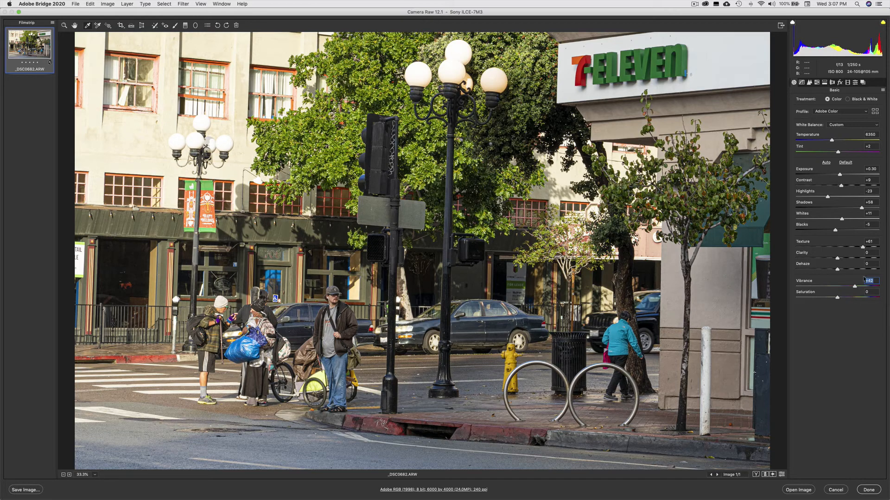
left_click_drag(854, 287, 851, 288)
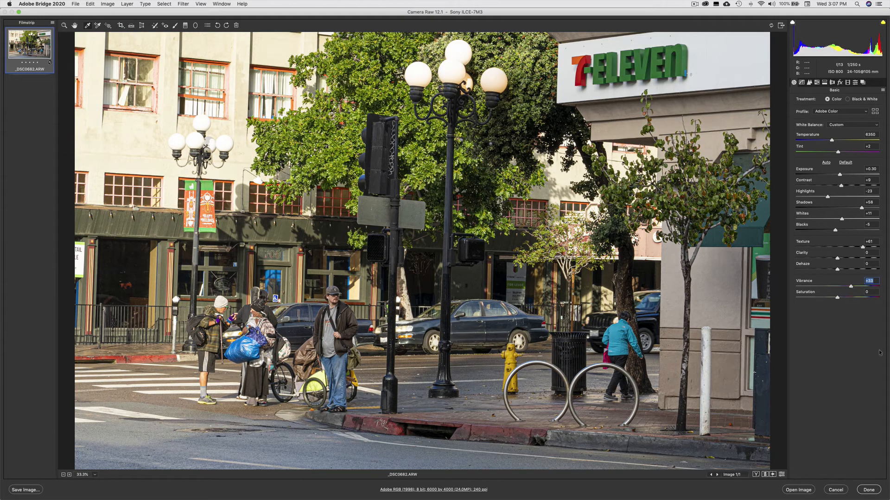